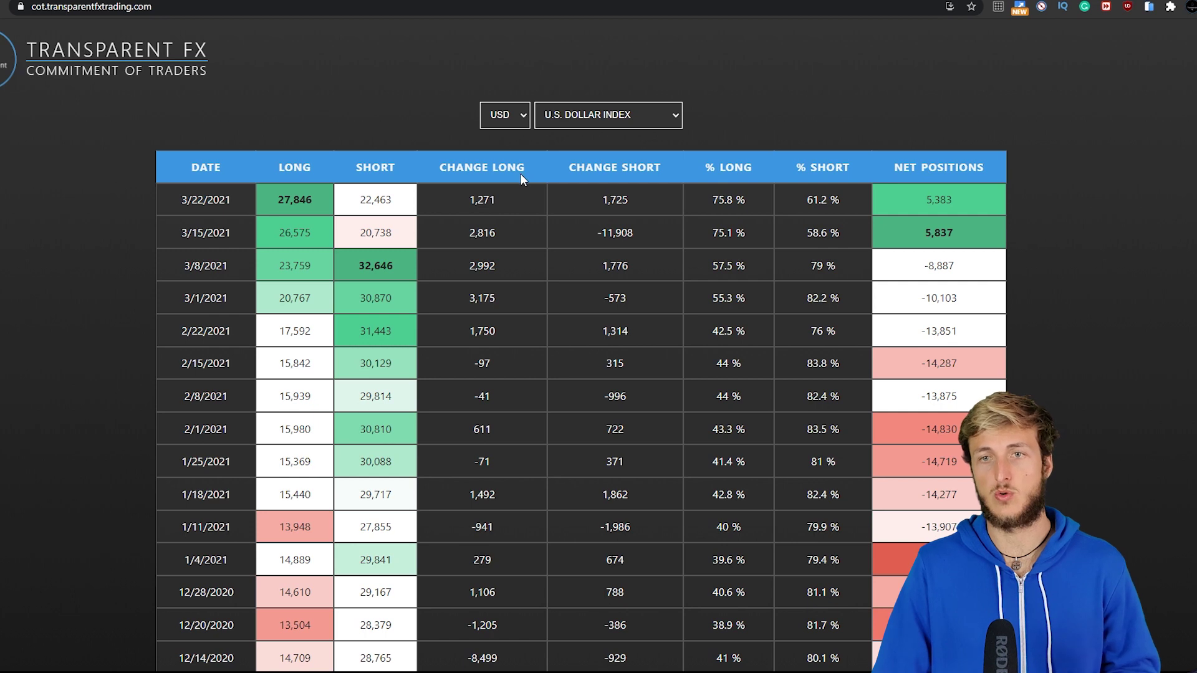
Switch the COT table to British Pound Sterling and highlight net positions 36,082 and 21,819.
key("g")
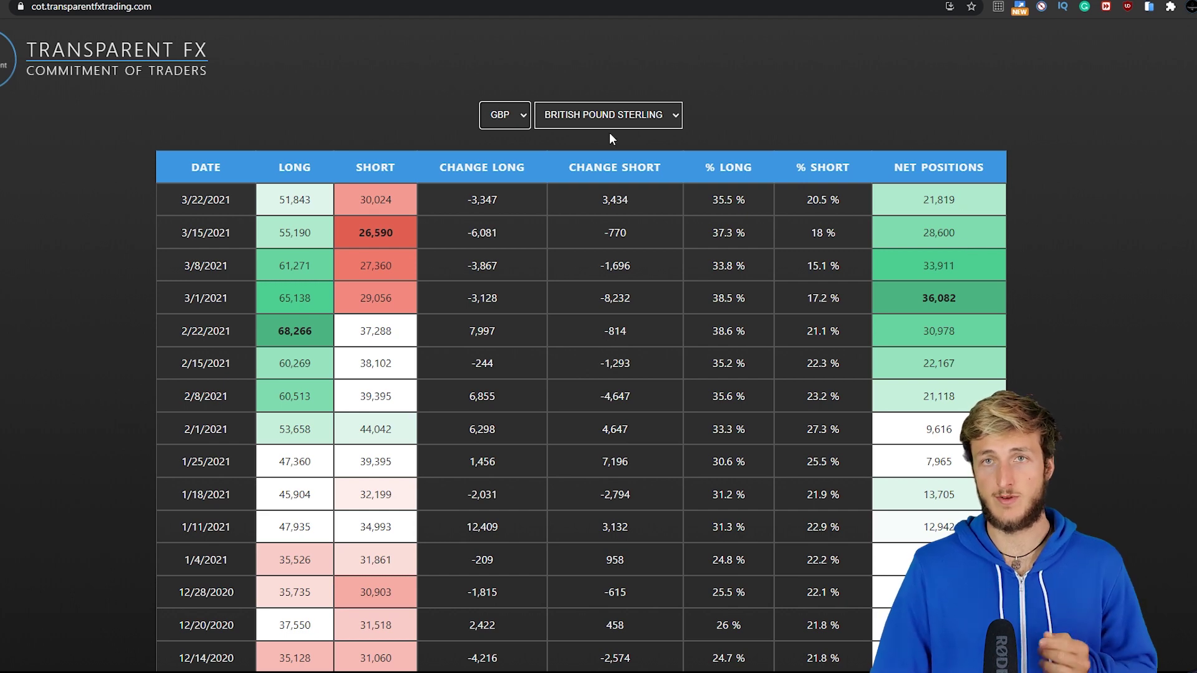
left_click_drag(952, 300, 985, 297)
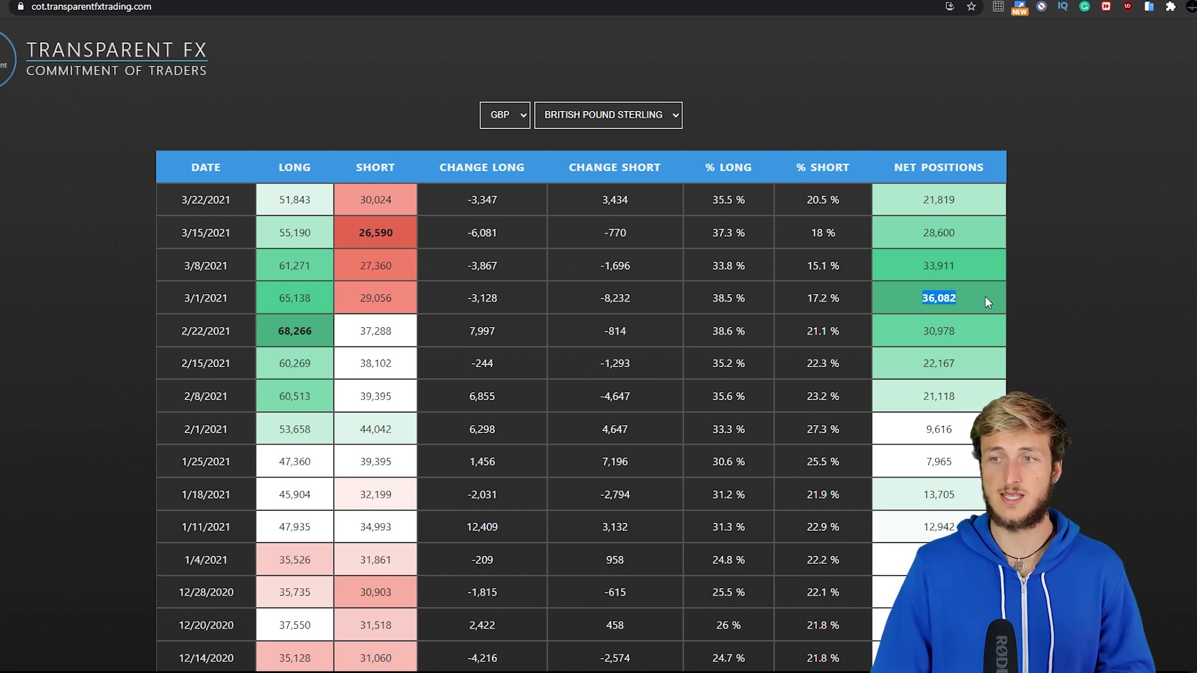
left_click_drag(921, 199, 960, 193)
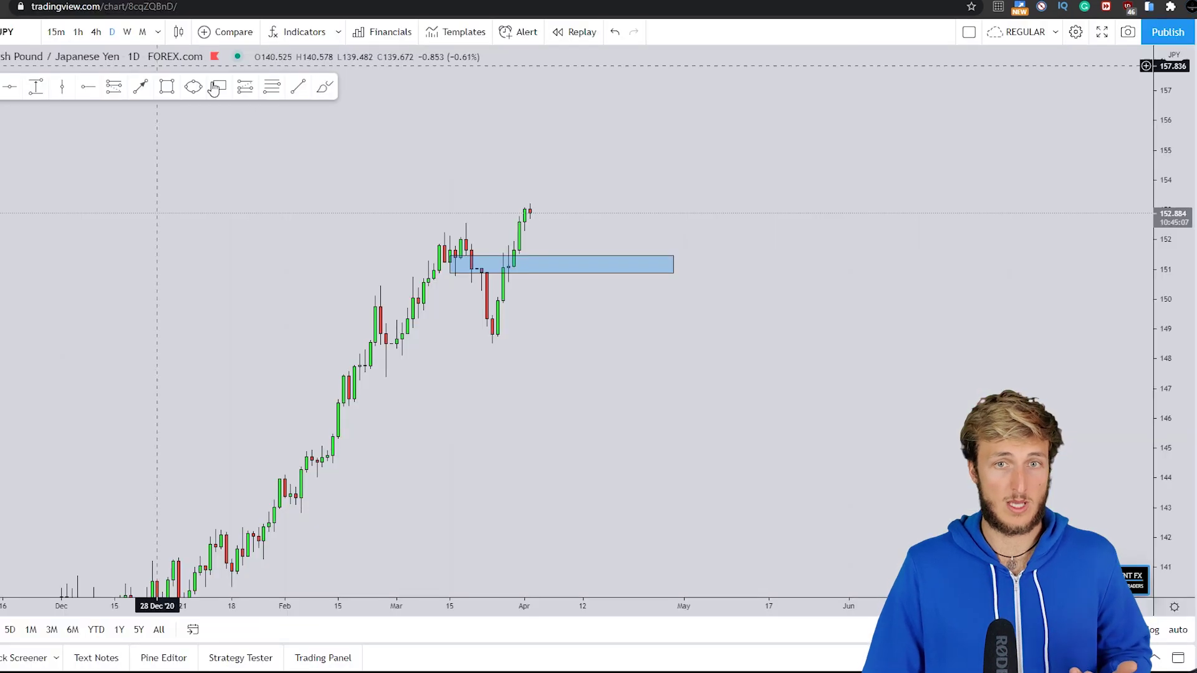
Draw and remove two trial curves on GBP/JPY, then switch the COT table to Japanese Yen.
mouse_move(523, 201)
left_mouse_down()
mouse_move(555, 262)
mouse_move(569, 263)
mouse_move(654, 45)
left_mouse_up()
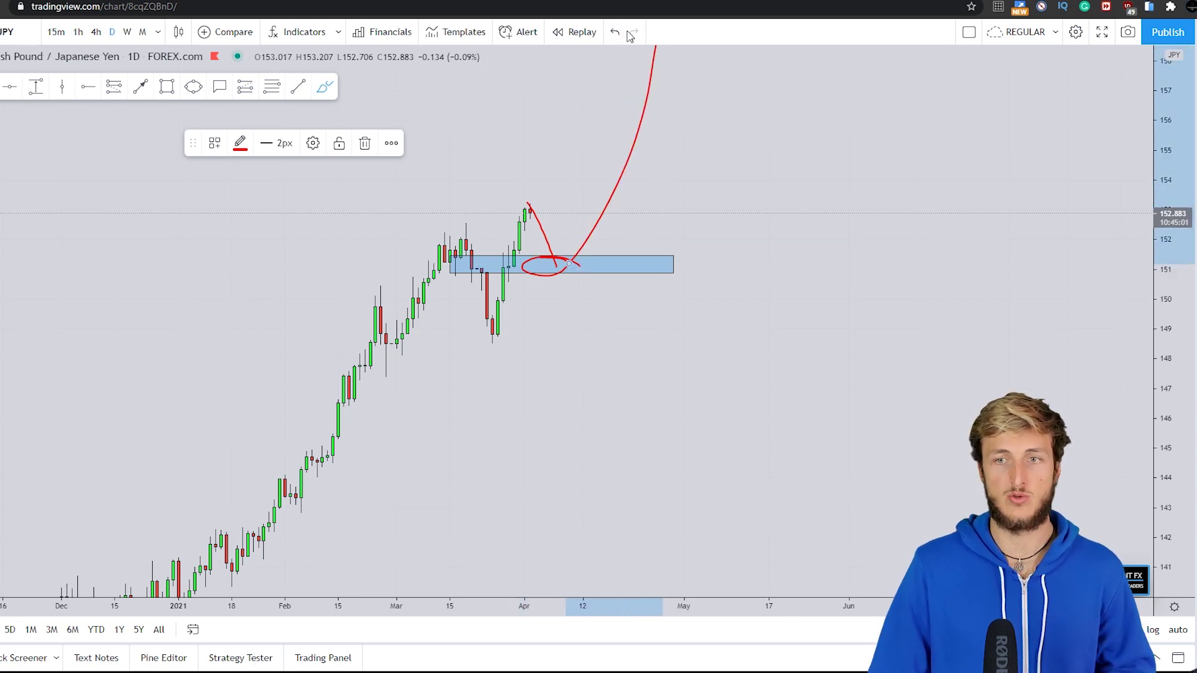
left_click(623, 32)
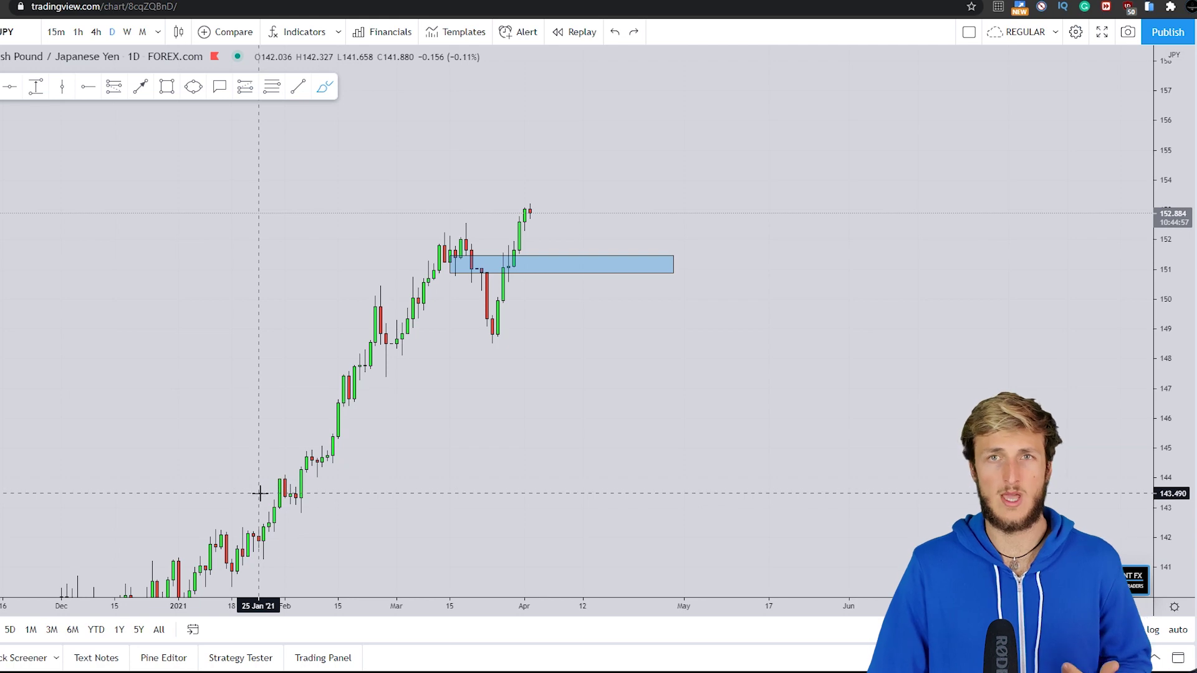
mouse_move(302, 510)
left_mouse_down()
mouse_move(424, 379)
mouse_move(531, 208)
left_mouse_up()
left_click(365, 143)
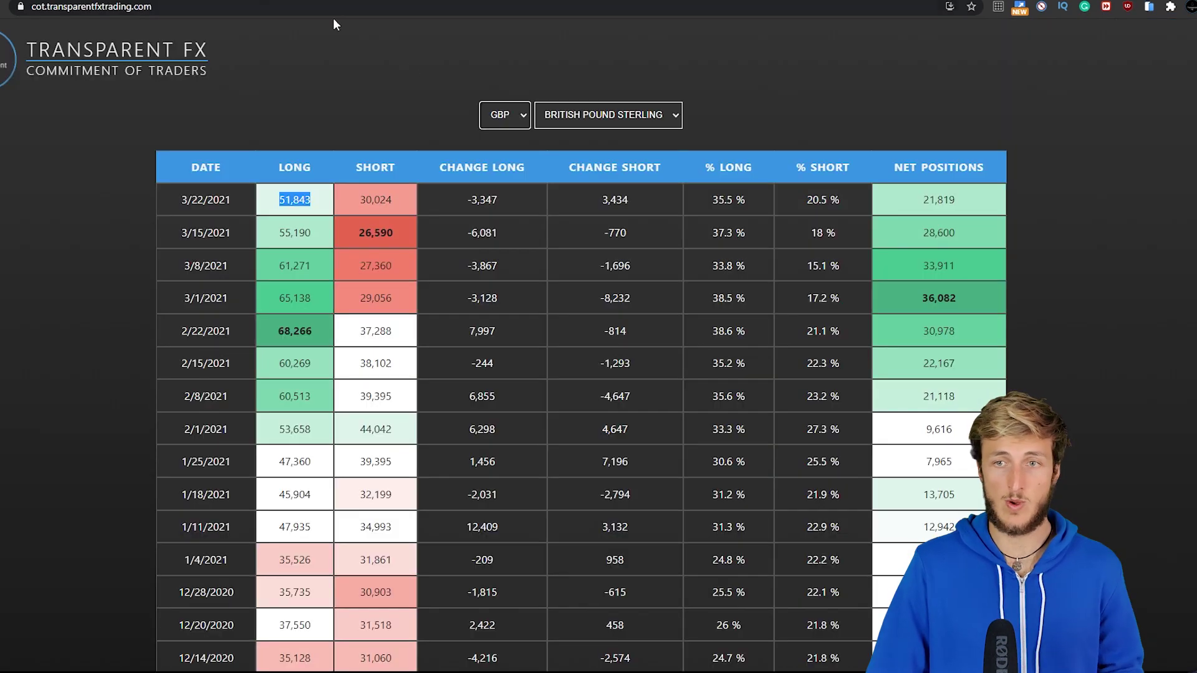
left_click(514, 109)
left_click(514, 161)
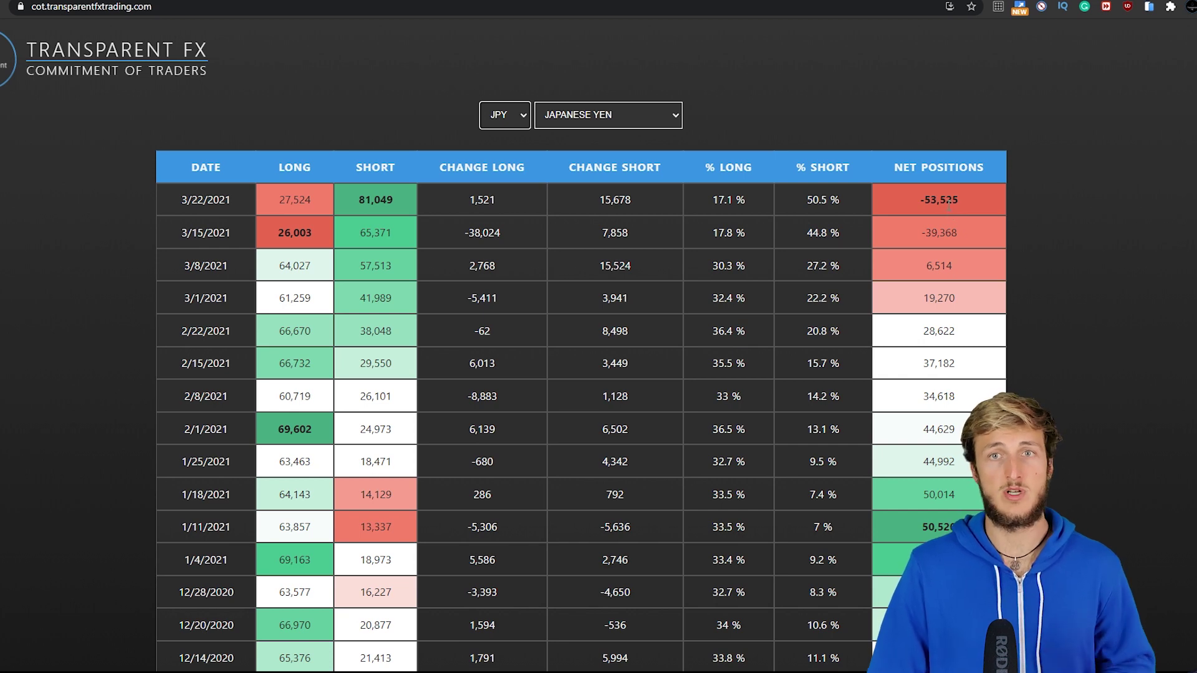
double_click(938, 527)
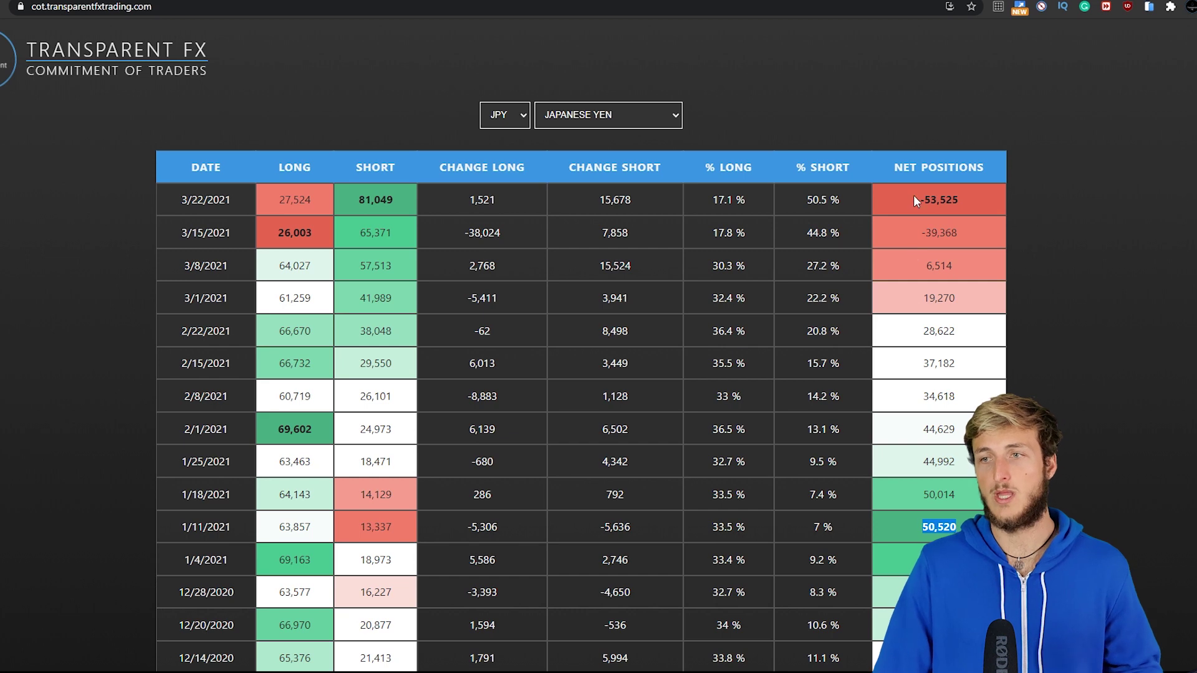
left_click_drag(913, 199, 962, 198)
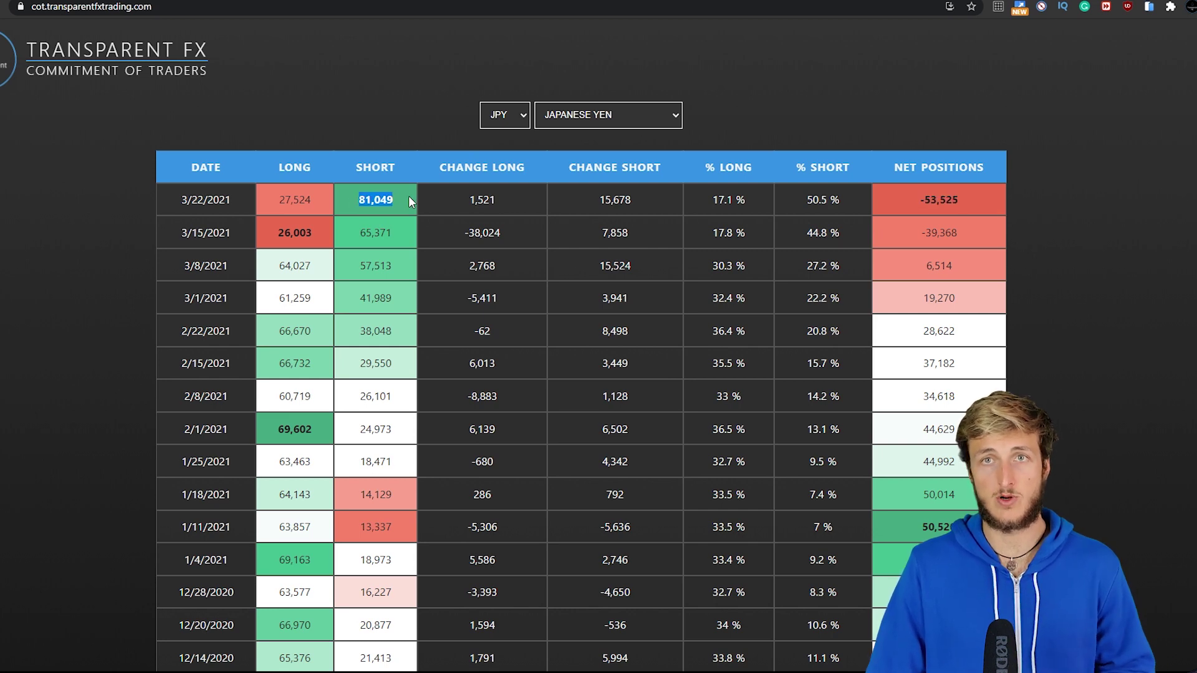
left_click(275, 199)
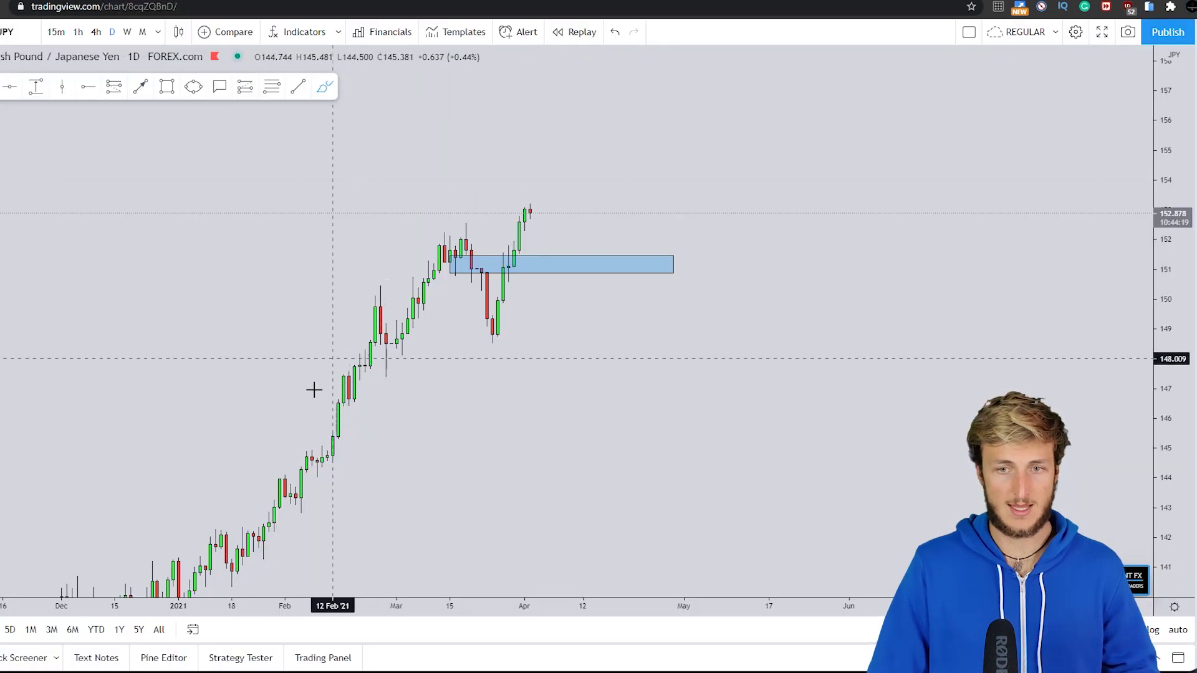
Trace a red freehand curve from the February peak to the April high, then delete it.
left_click(382, 310)
left_click_drag(386, 302, 529, 220)
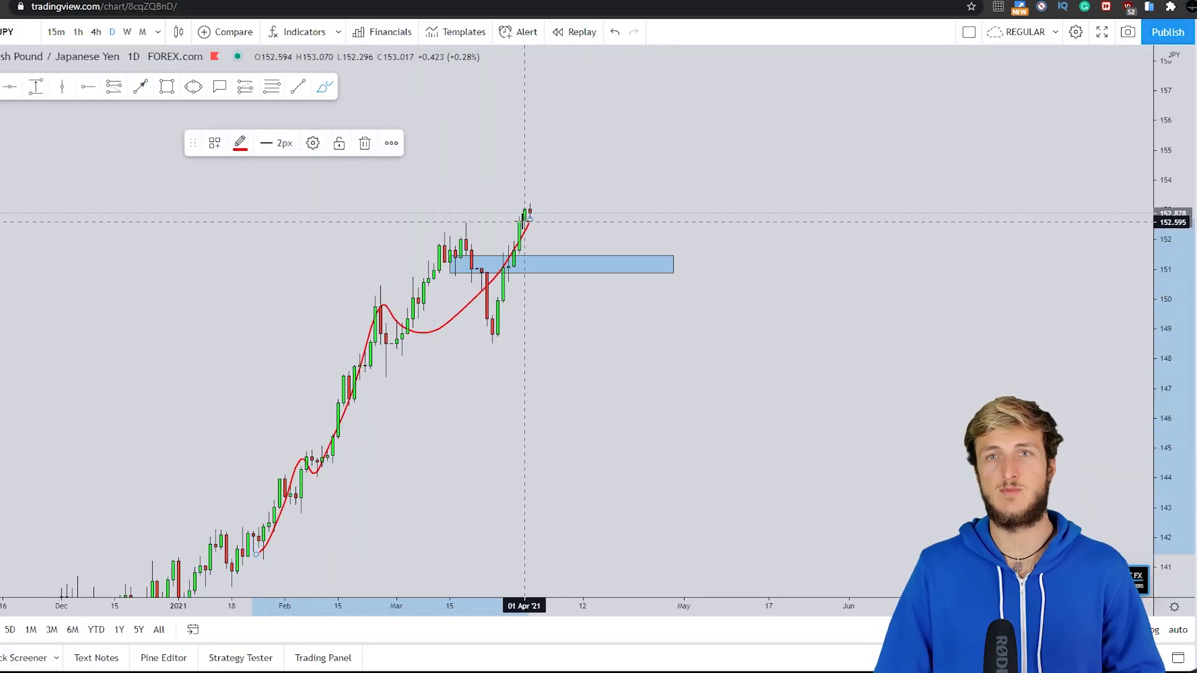
left_click(364, 143)
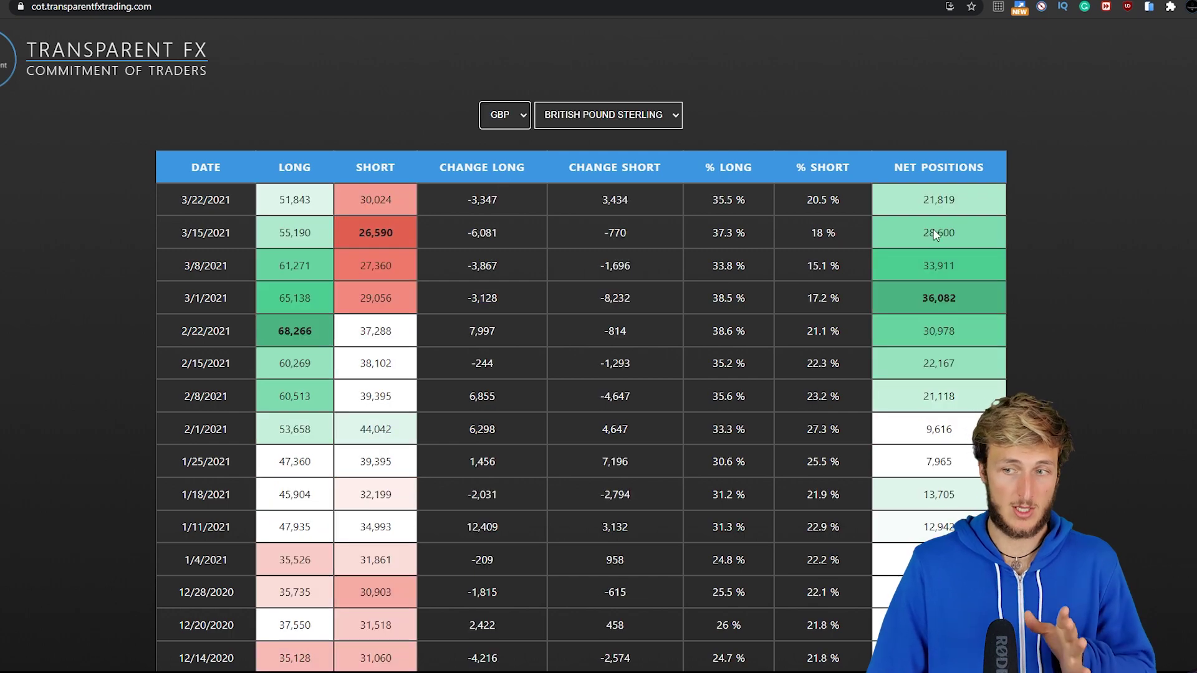
Highlight GBP net positions 28,600 and 21,819, and draw then delete a trial red curve.
scroll(581, 375, "down", 3)
scroll(954, 329, "up", 3)
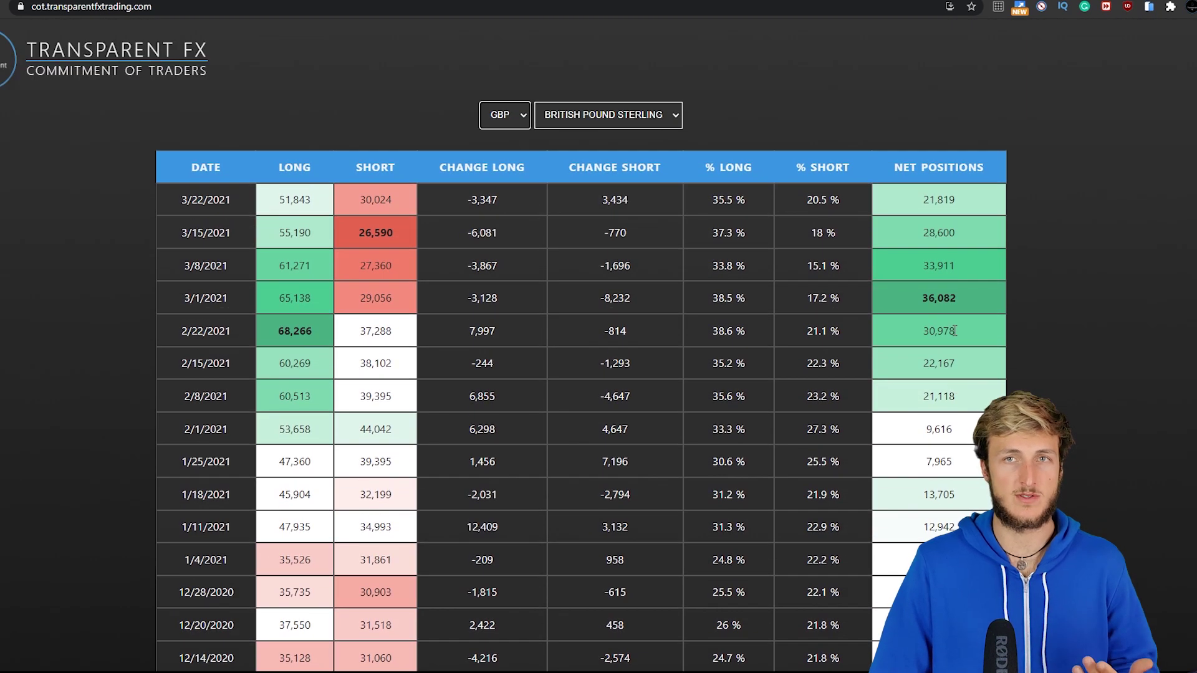
scroll(954, 328, "down", 4)
scroll(968, 453, "down", 1)
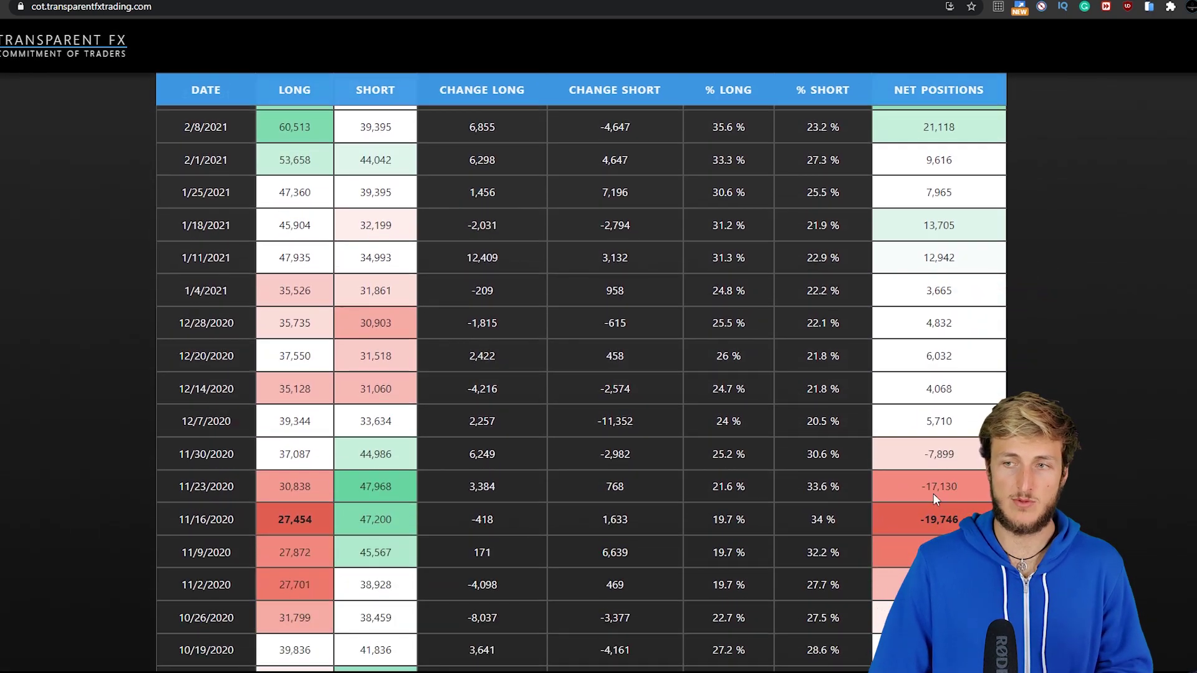
scroll(933, 493, "up", 5)
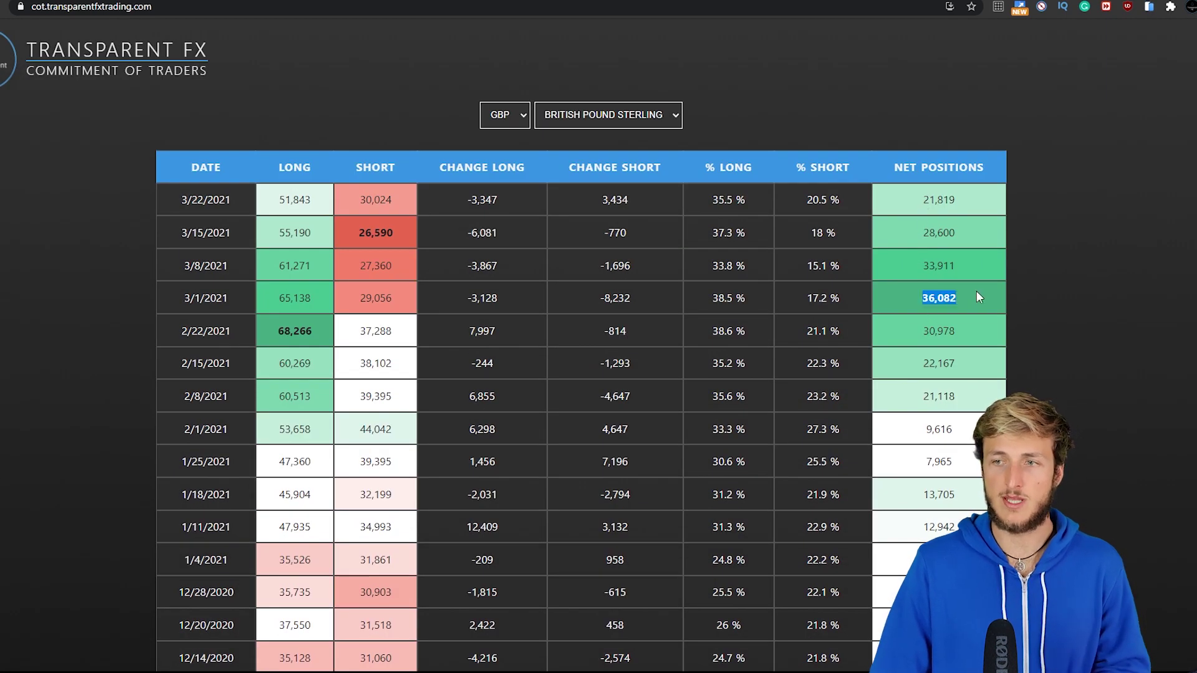
double_click(918, 243)
left_click_drag(922, 200, 967, 200)
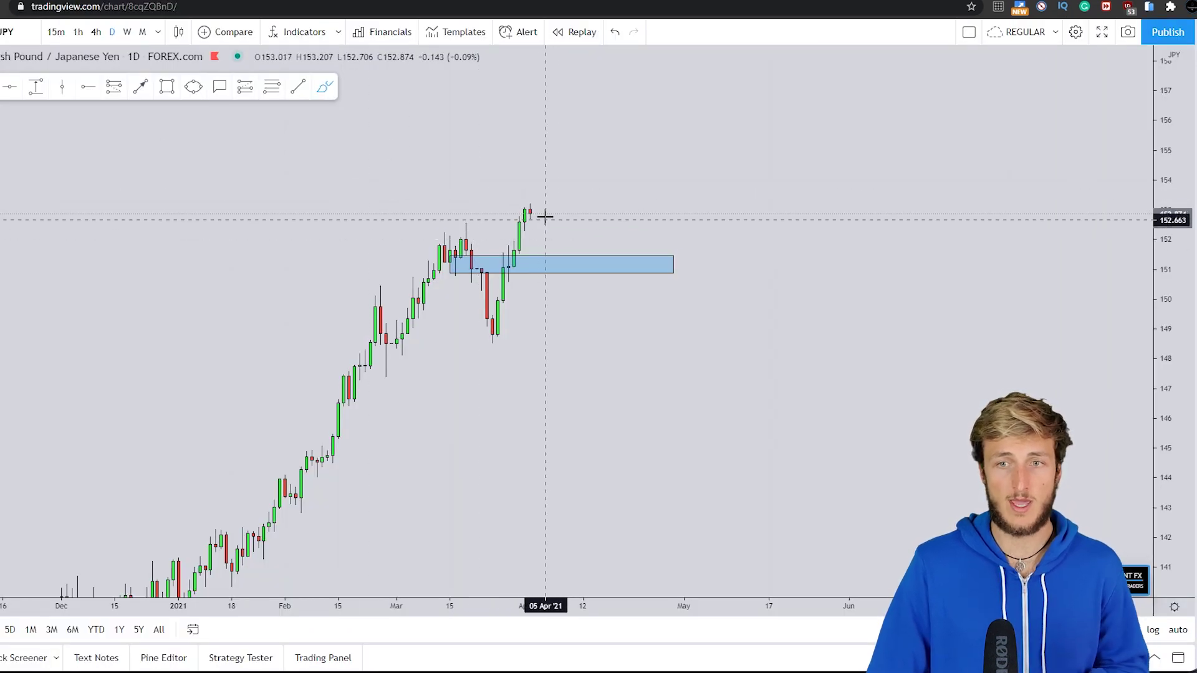
mouse_move(531, 203)
left_mouse_down()
mouse_move(552, 273)
mouse_move(620, 59)
left_mouse_up()
key("Delete")
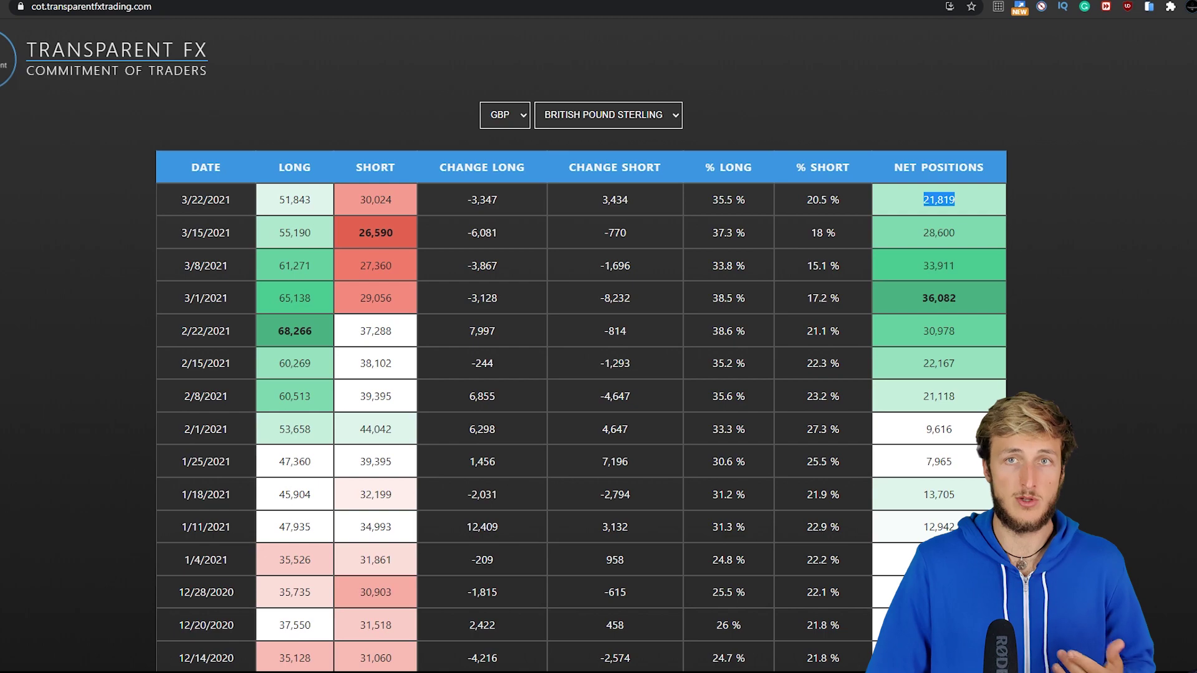
Compare 11/16/2020 long 27,454 and short 47,200 with latest figures, then sketch a dip into the zone.
scroll(923, 518, "down", 4)
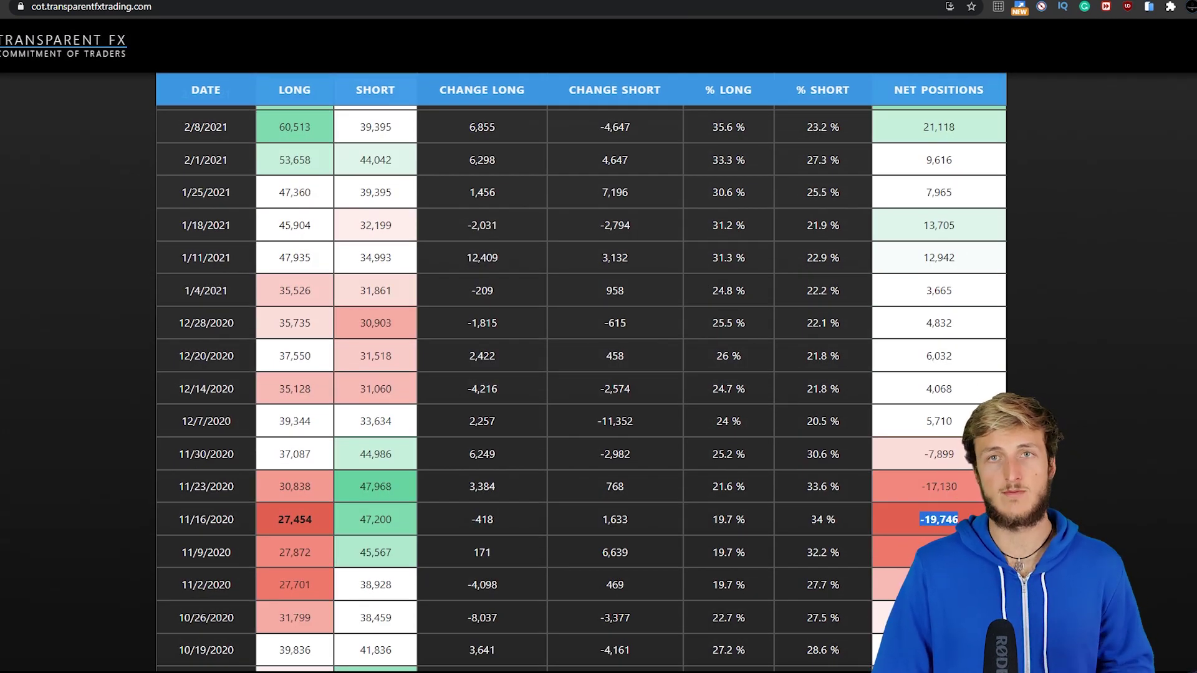
scroll(950, 242, "up", 4)
left_click_drag(922, 200, 956, 199)
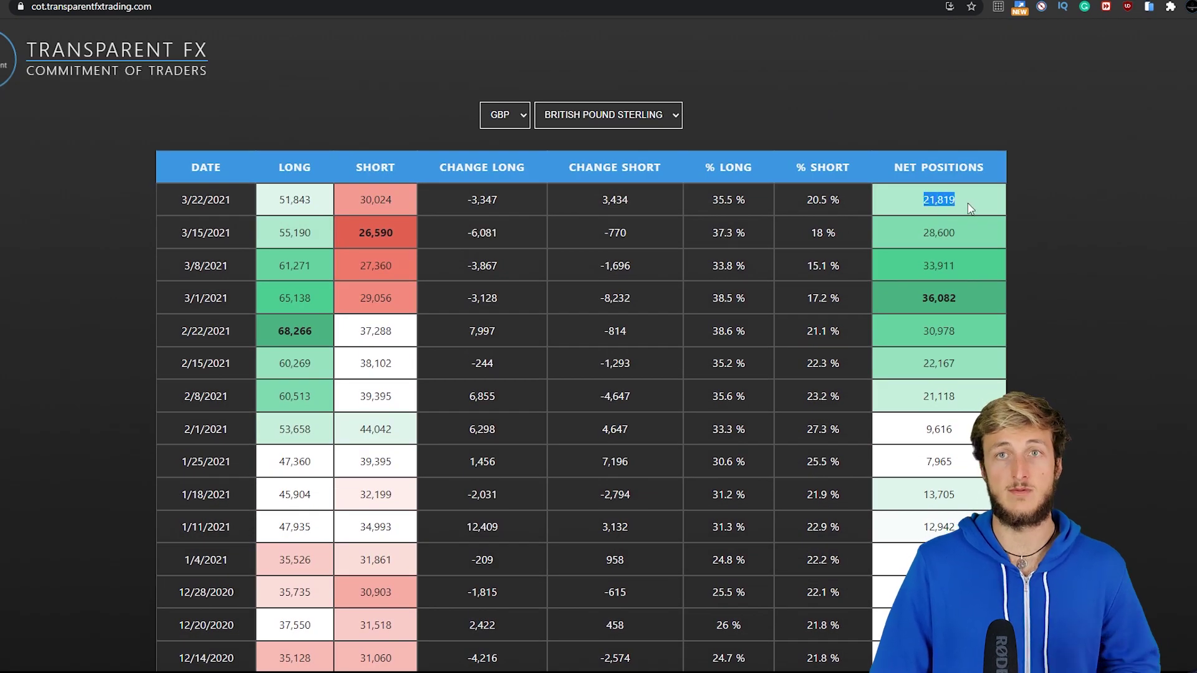
scroll(956, 215, "down", 3)
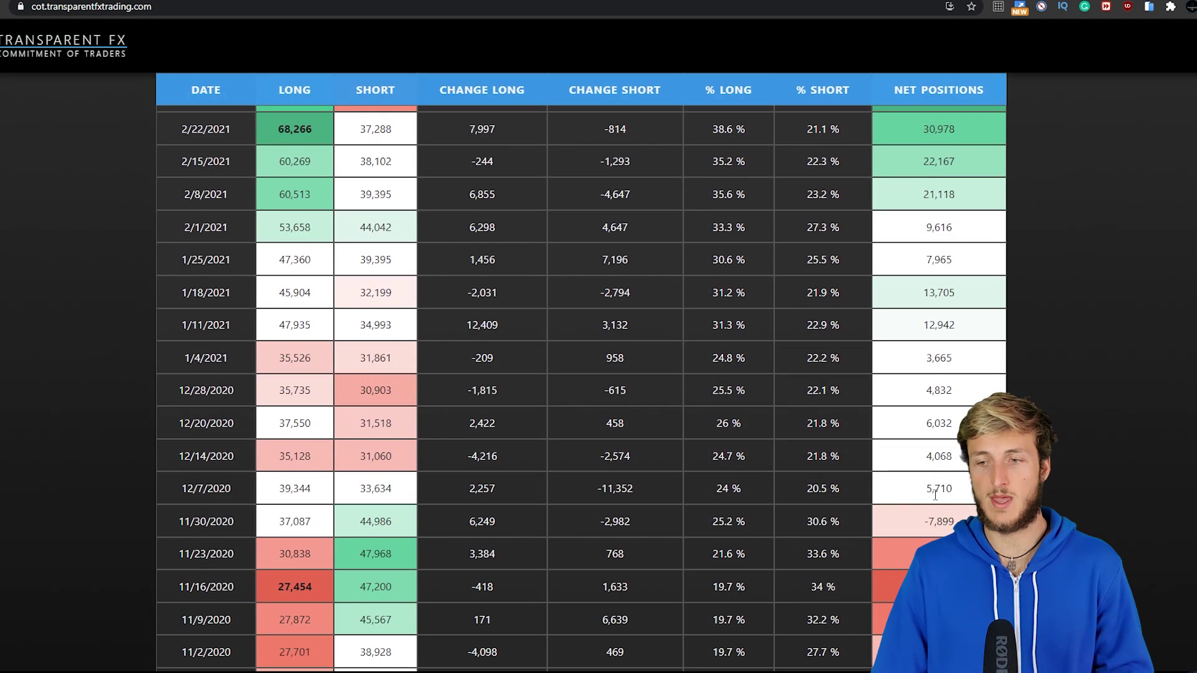
double_click(362, 589)
double_click(311, 586)
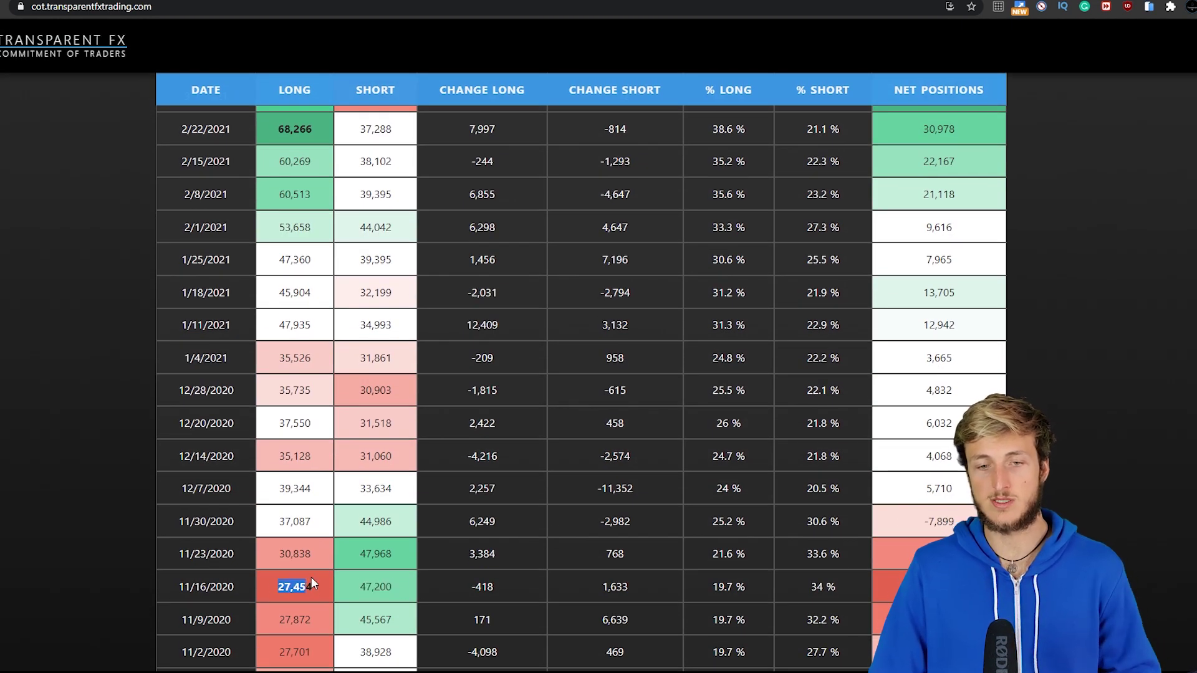
left_click_drag(334, 586, 414, 586)
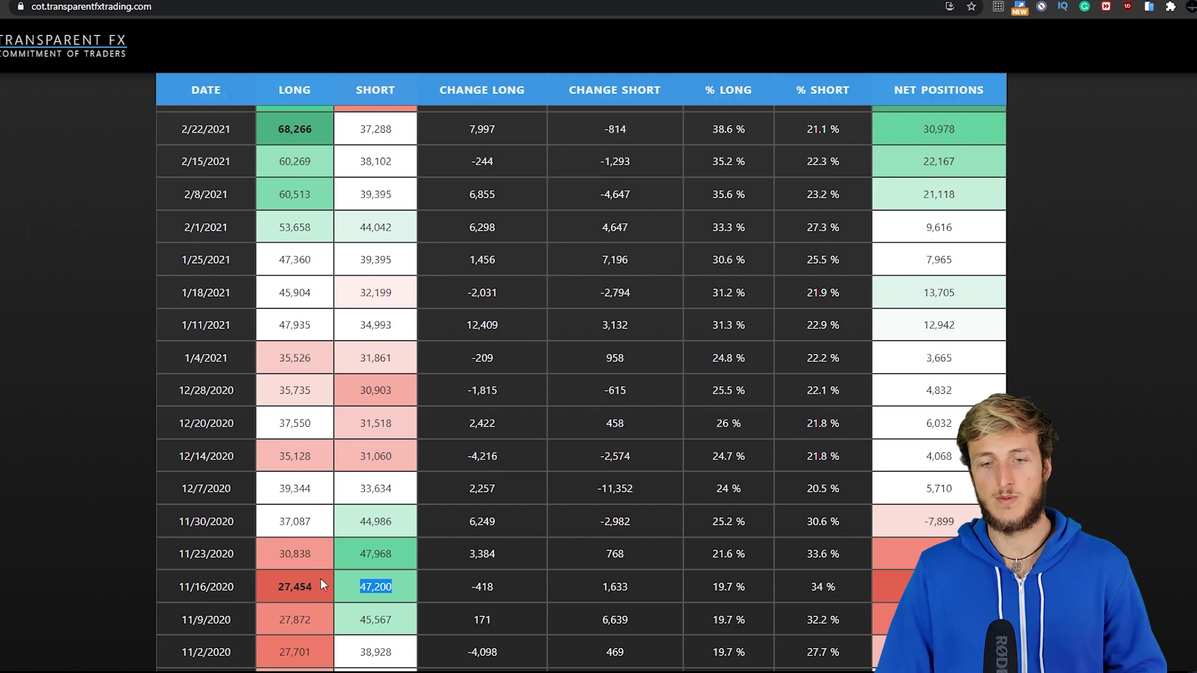
left_click_drag(280, 578, 346, 585)
scroll(346, 585, "up", 3)
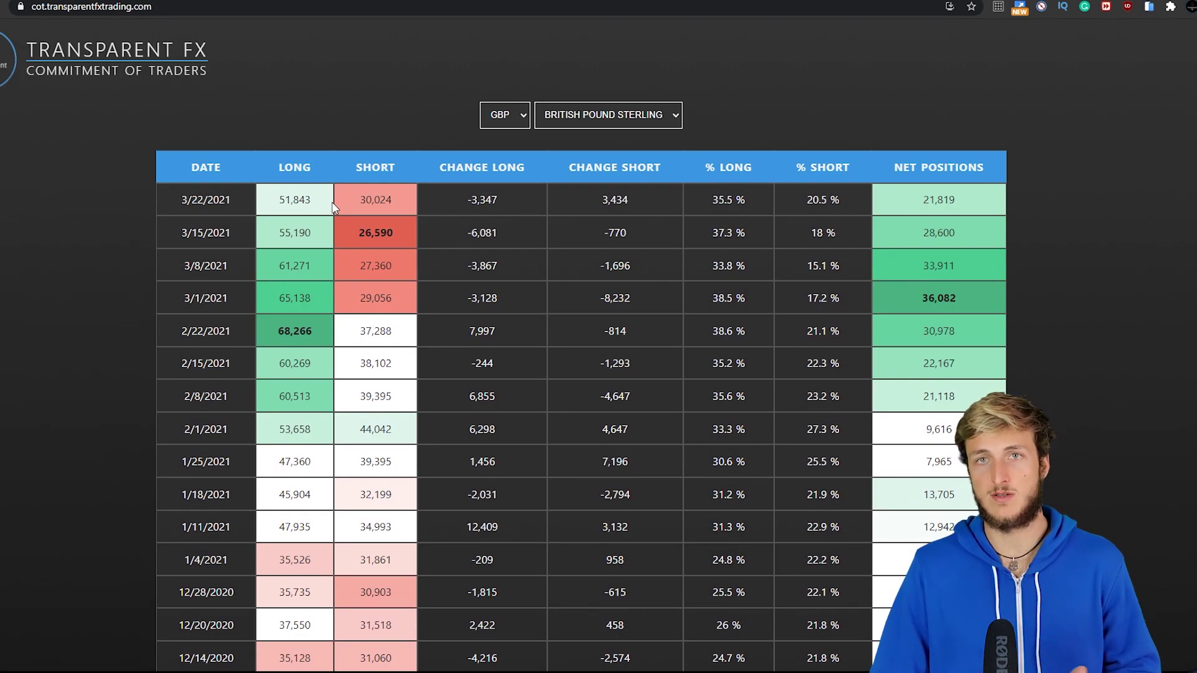
left_click_drag(272, 208, 414, 189)
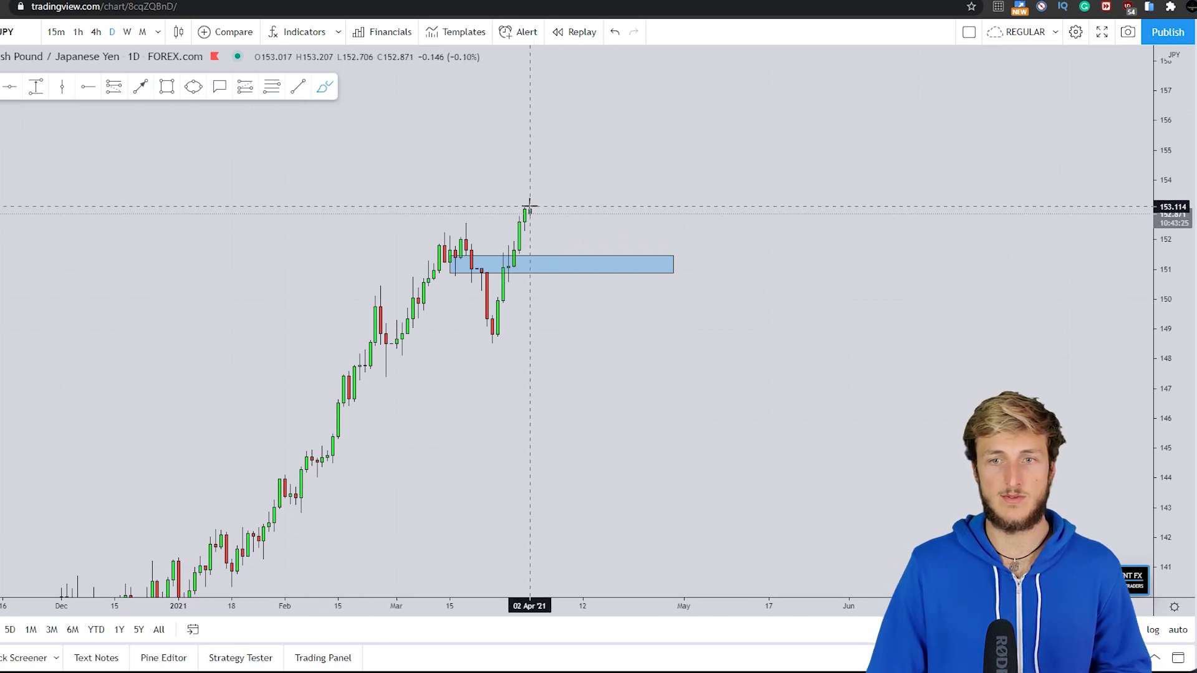
mouse_move(530, 205)
left_mouse_down()
mouse_move(551, 257)
mouse_move(593, 46)
left_mouse_up()
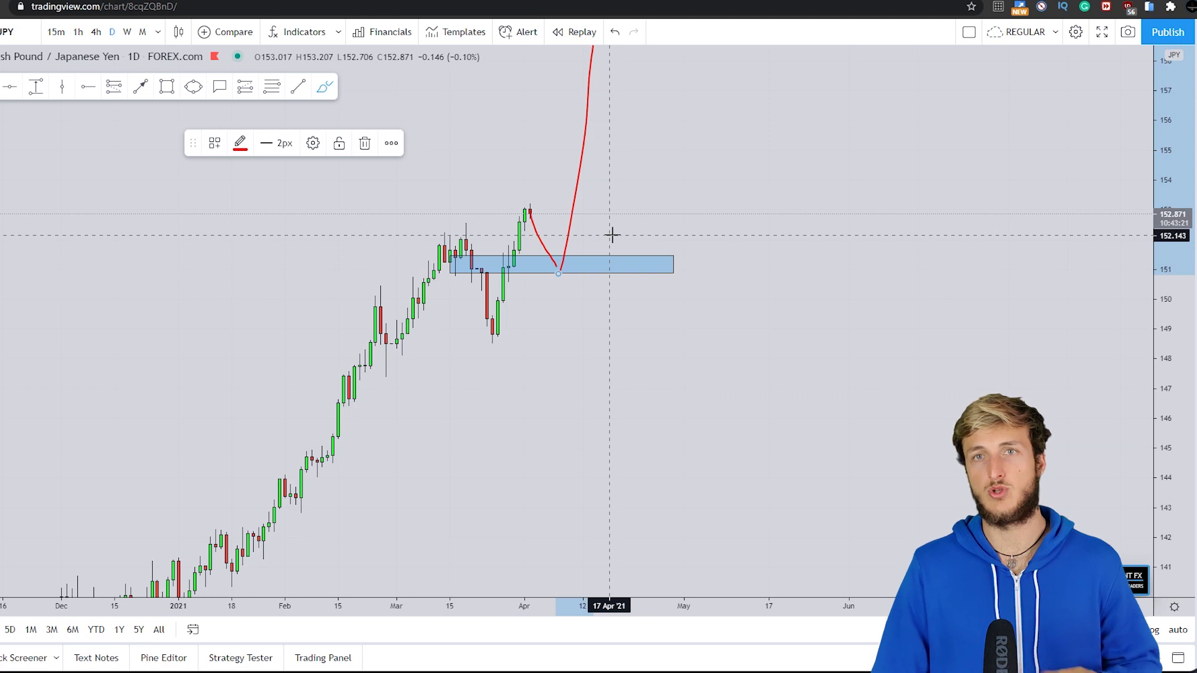
Undo the red freehand sketch of the dip into the blue zone.
left_click(614, 34)
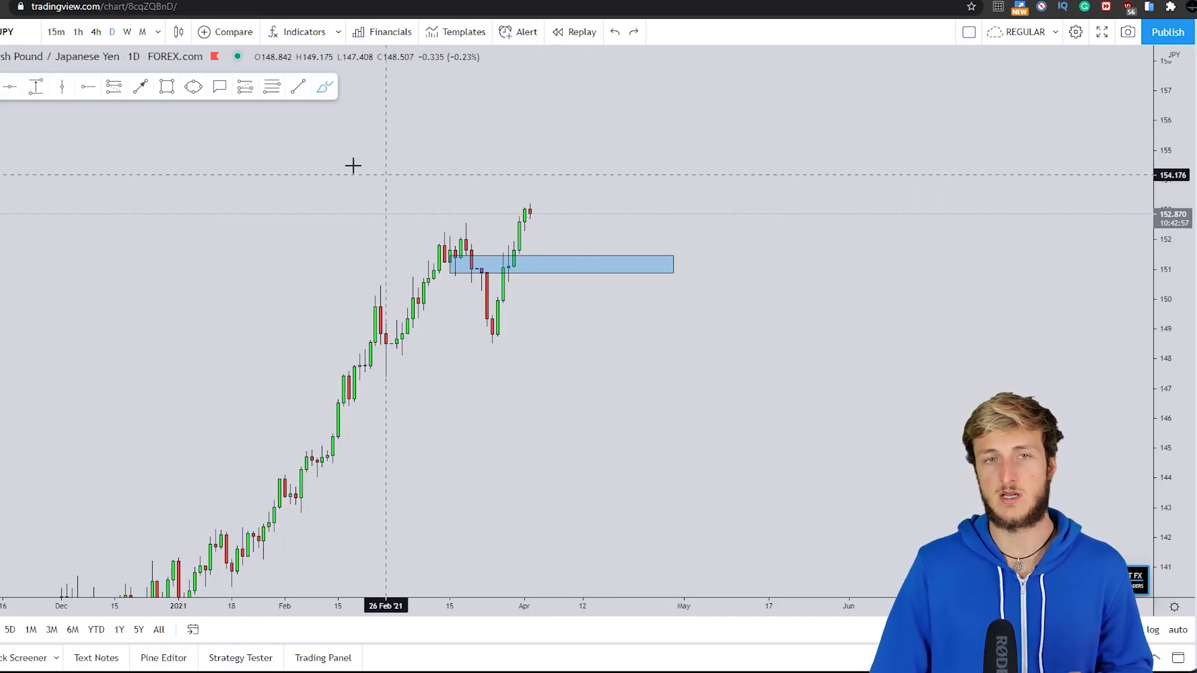
Draw an arrow from the top candle down into the blue zone and circle its tip.
left_click(149, 91)
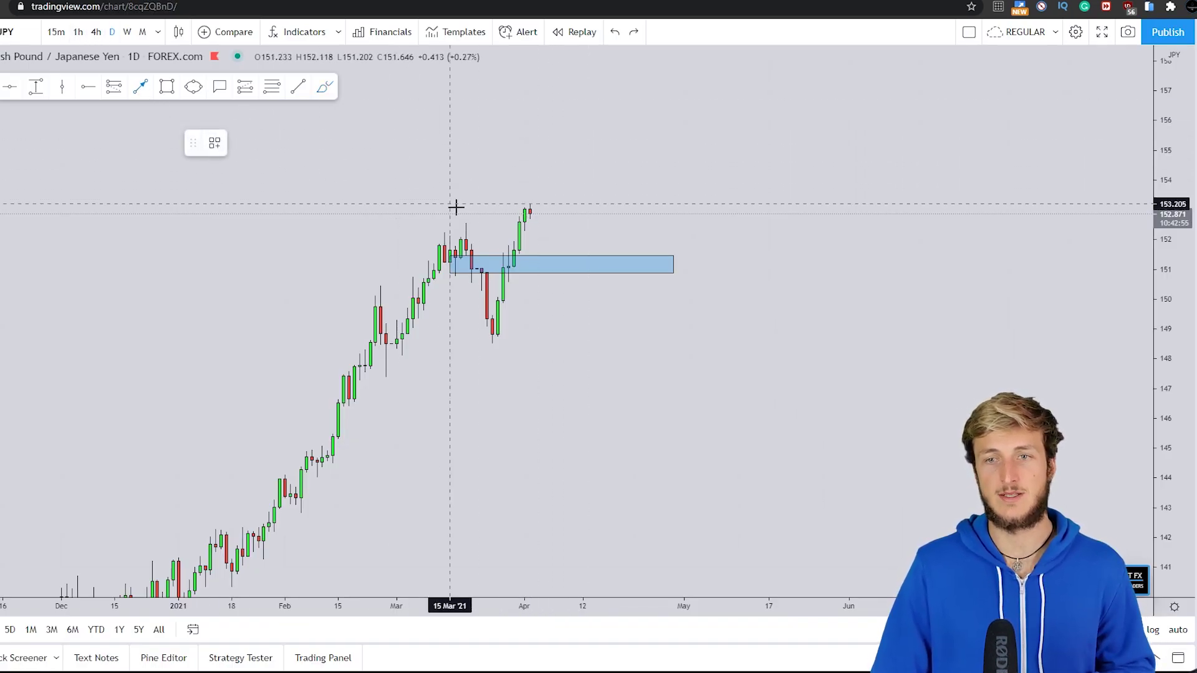
left_click(529, 215)
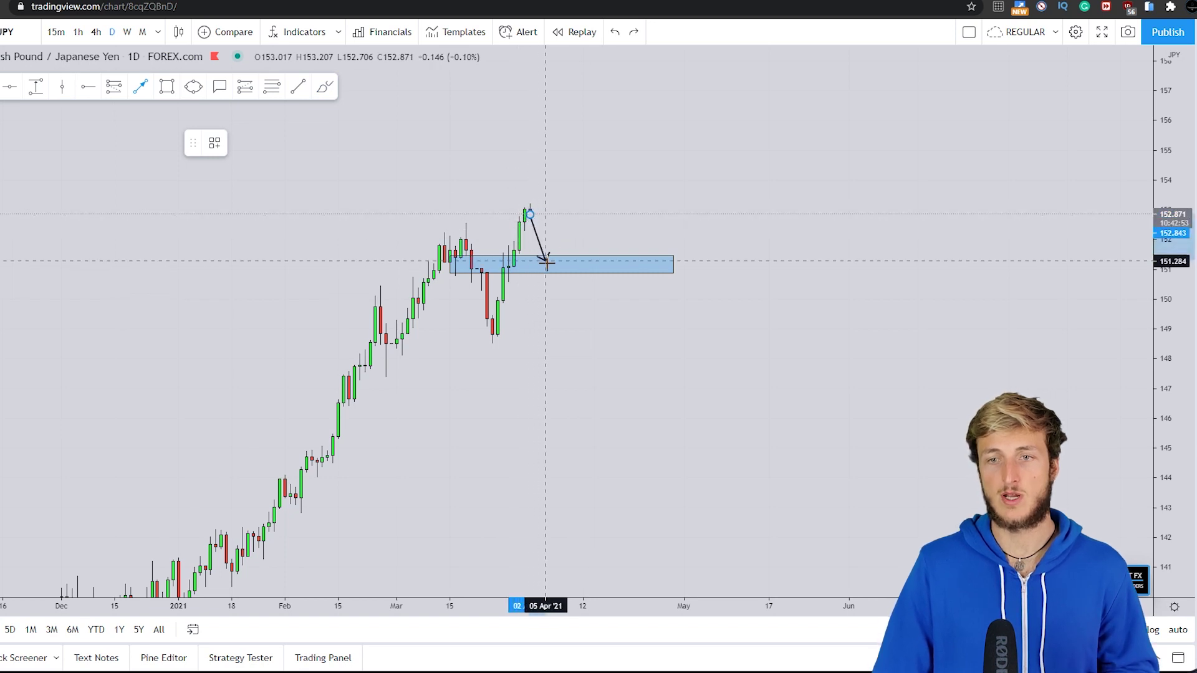
left_click(551, 259)
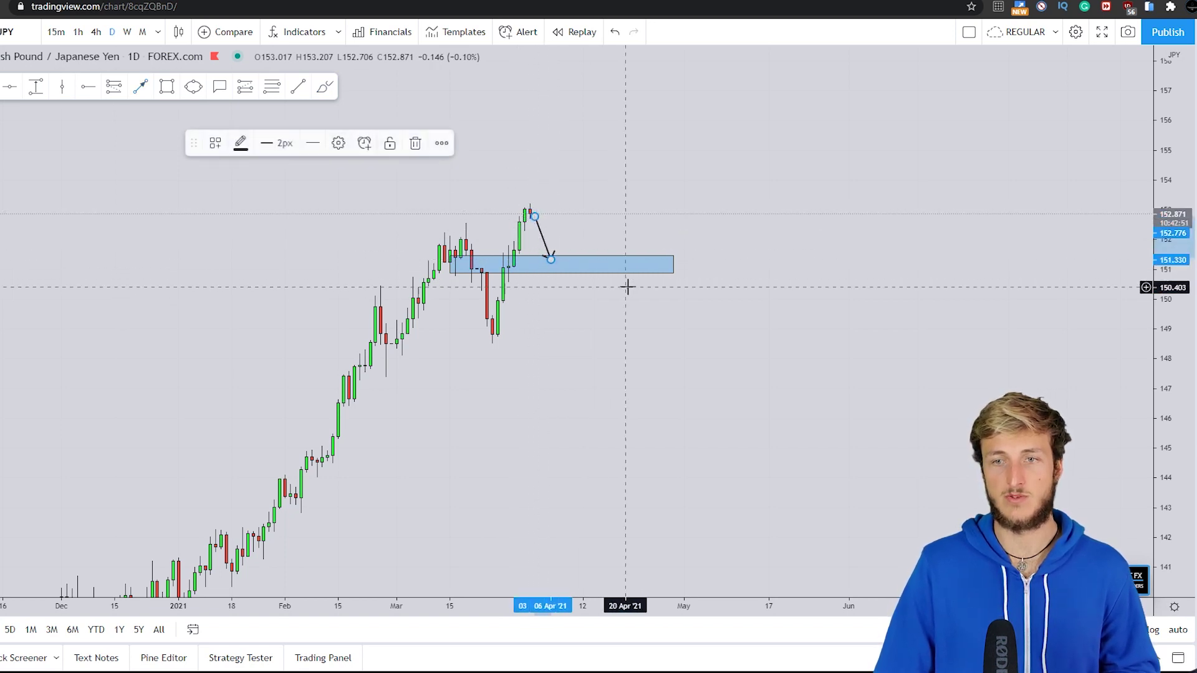
left_click(193, 87)
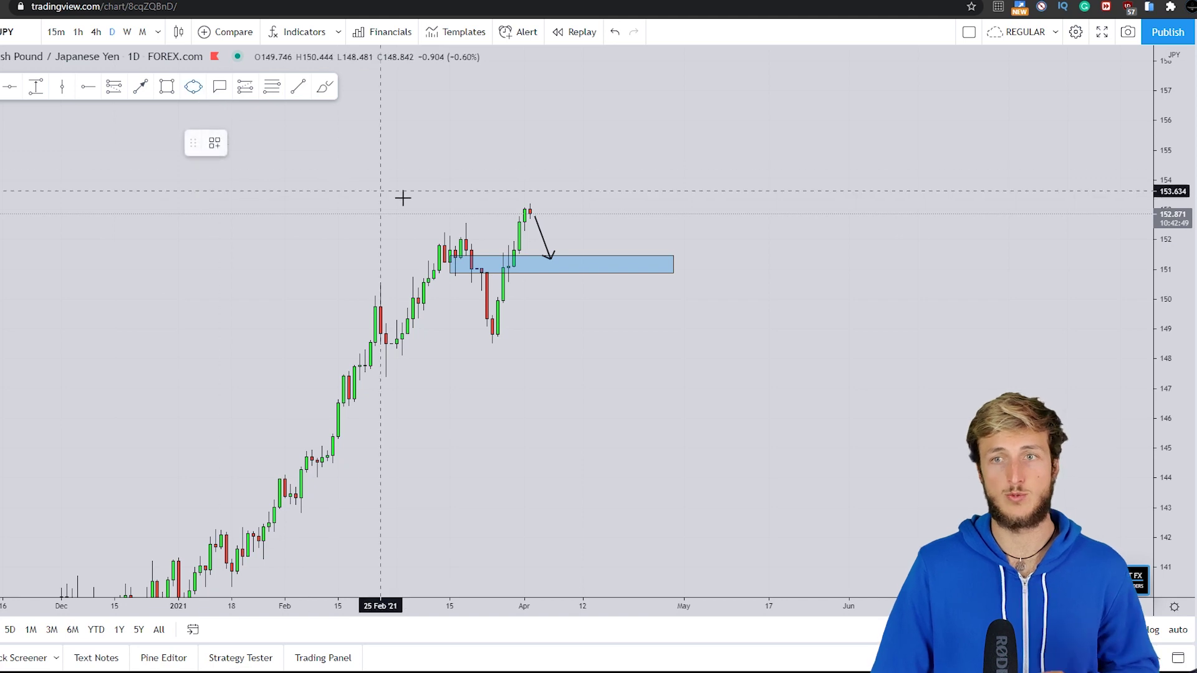
left_click_drag(547, 254, 580, 306)
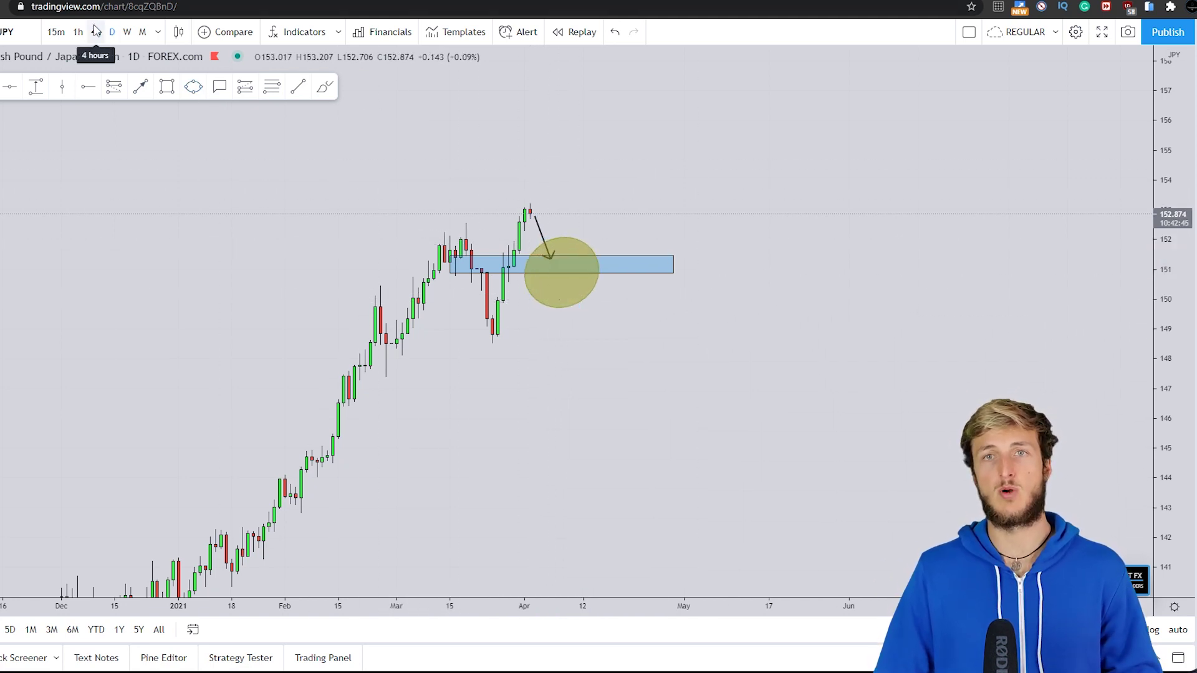
Add a small red squiggle inside the circle and an arrow pointing up above the highs.
left_click(324, 86)
mouse_move(551, 266)
left_mouse_down()
mouse_move(563, 278)
mouse_move(575, 266)
left_mouse_up()
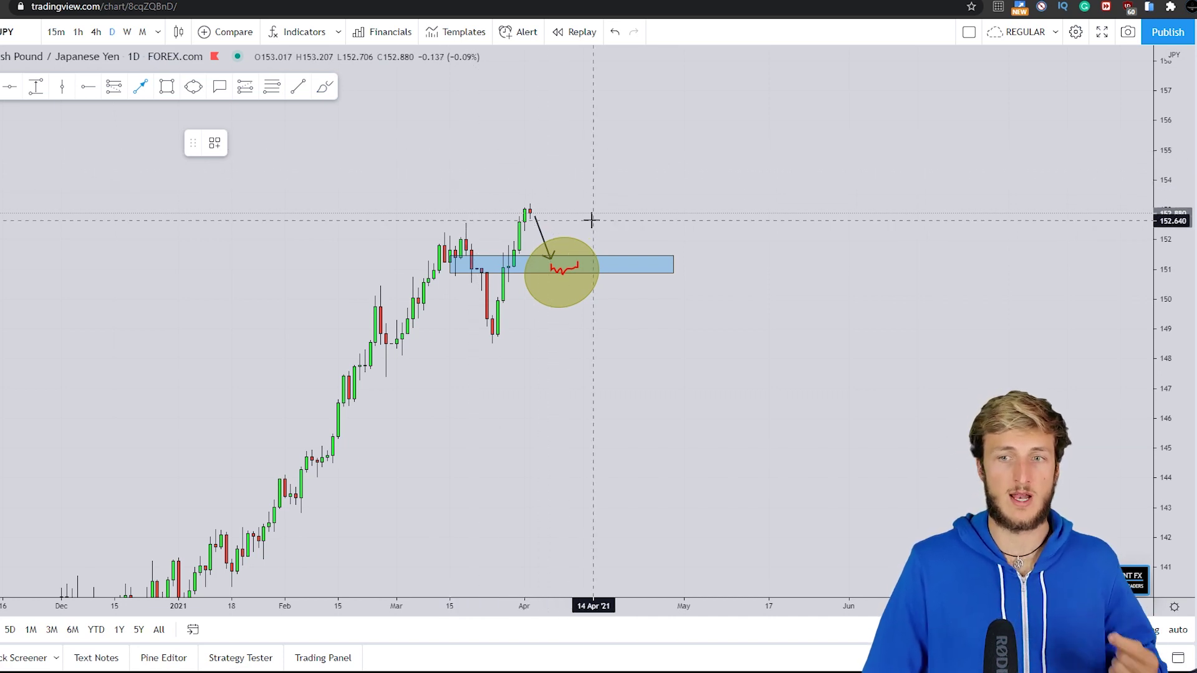
left_click(583, 256)
left_click(615, 157)
left_click(740, 207)
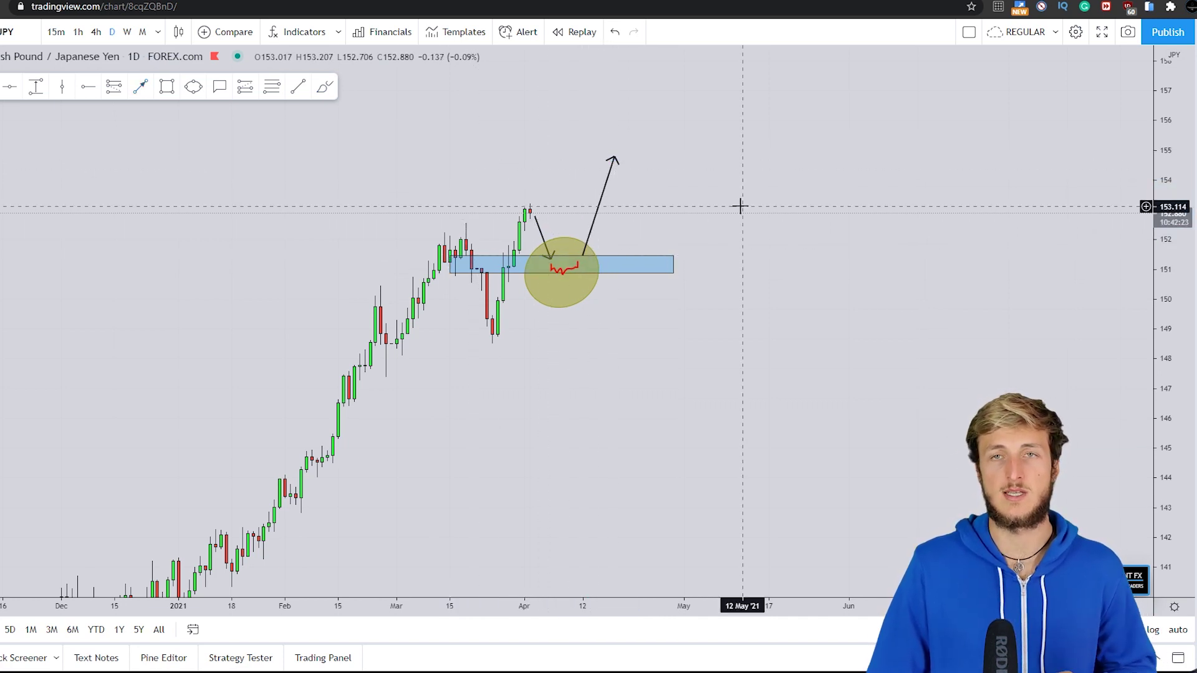